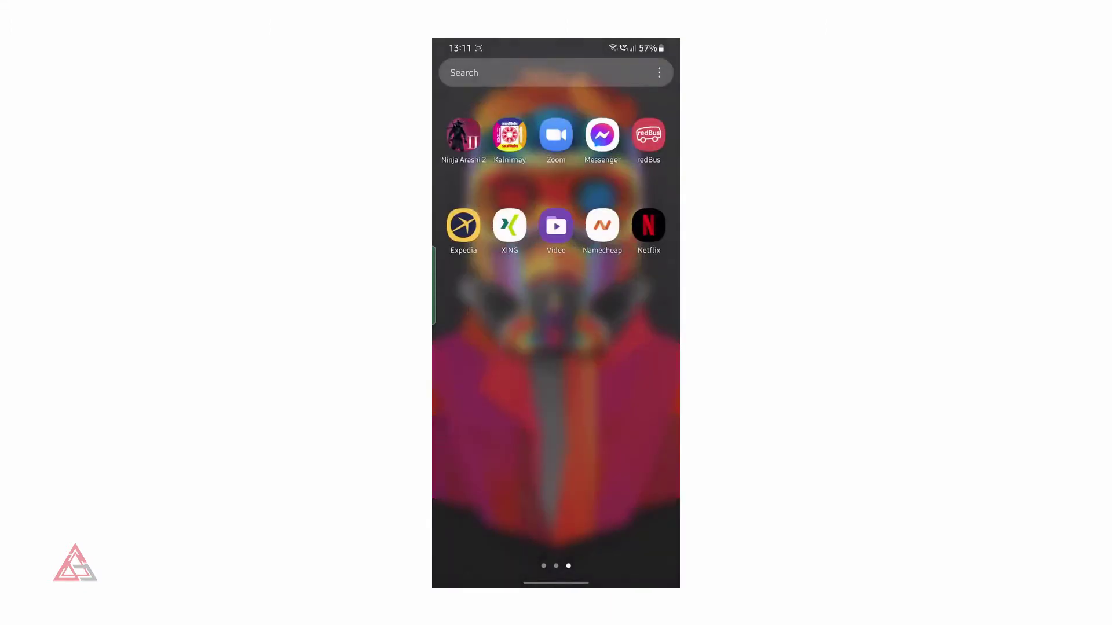
Search the phone's Settings for 'link to' and open the Link to Windows page.
scroll(556, 324, left, 5)
scroll(556, 324, left, 5)
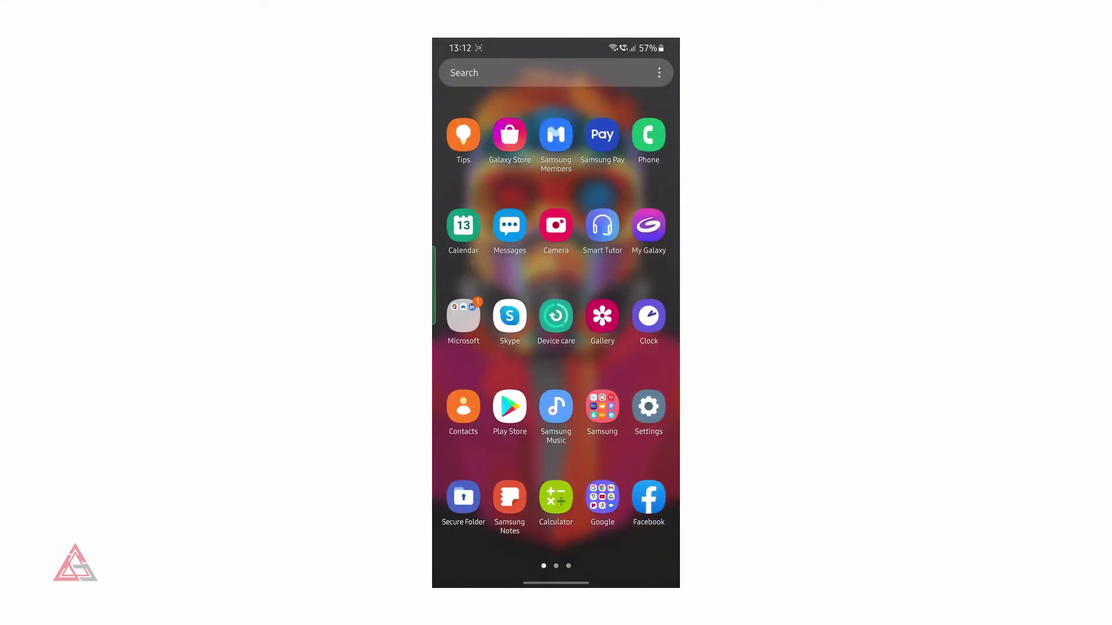
click(648, 406)
click(659, 235)
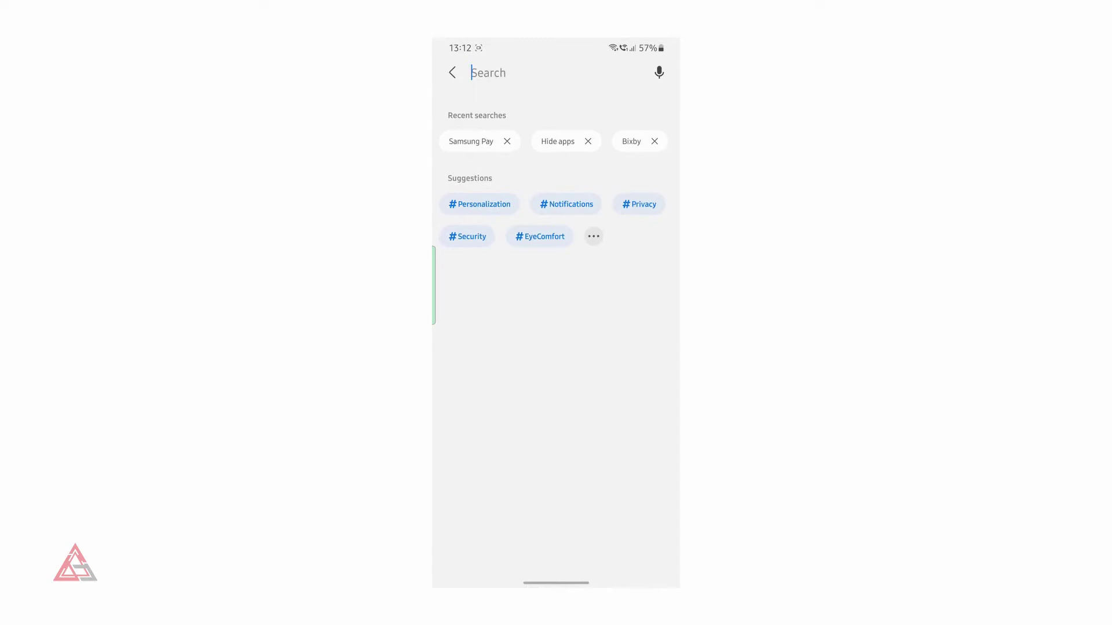
text(link)
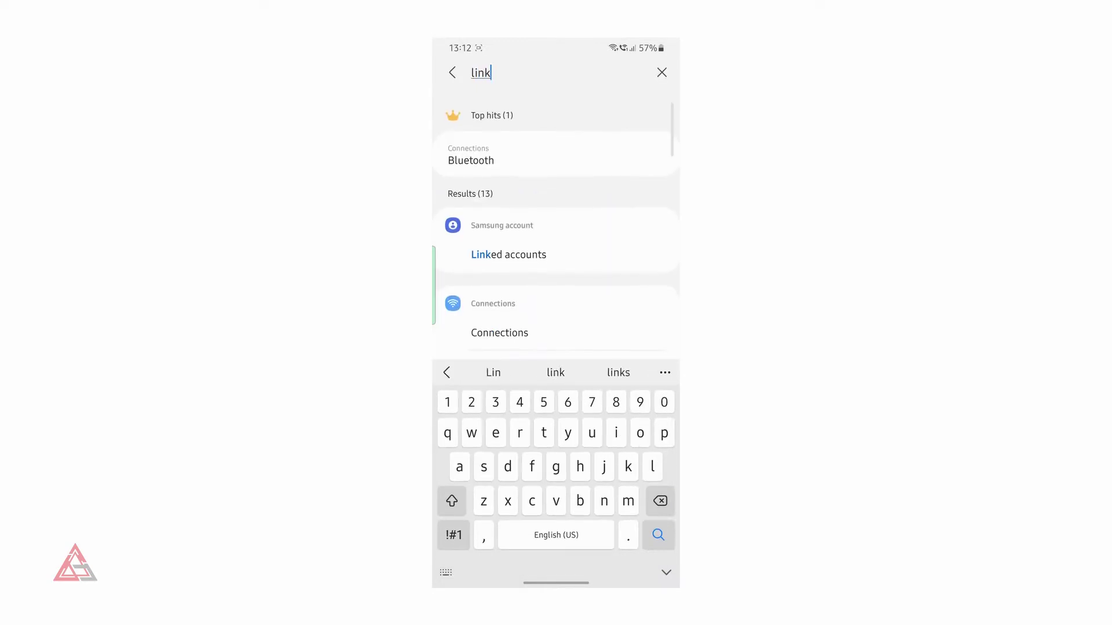
text( to)
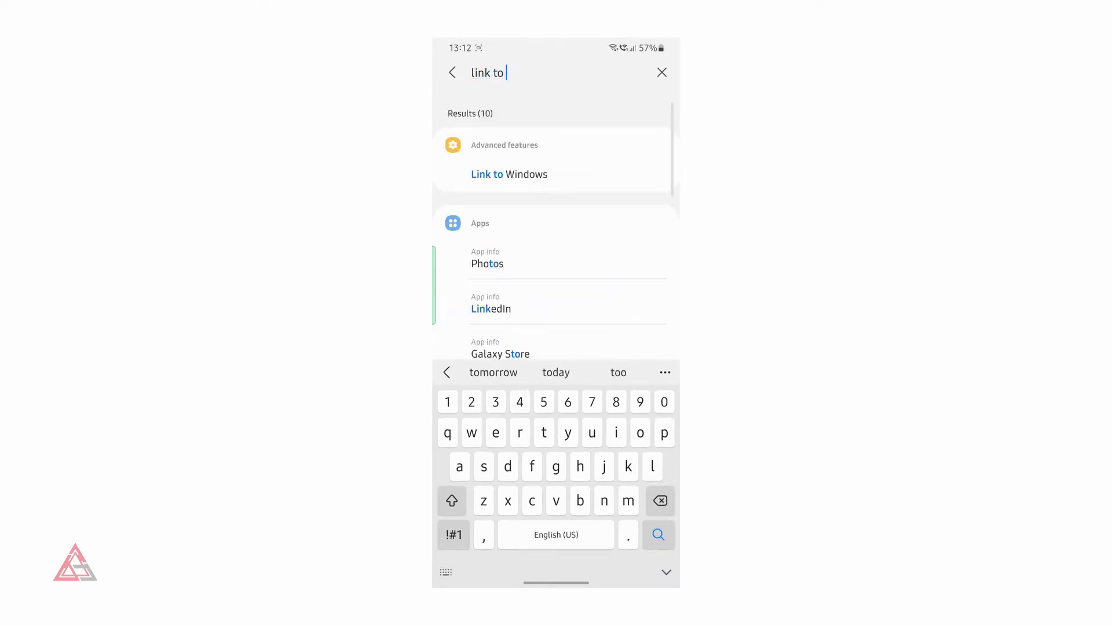
click(509, 174)
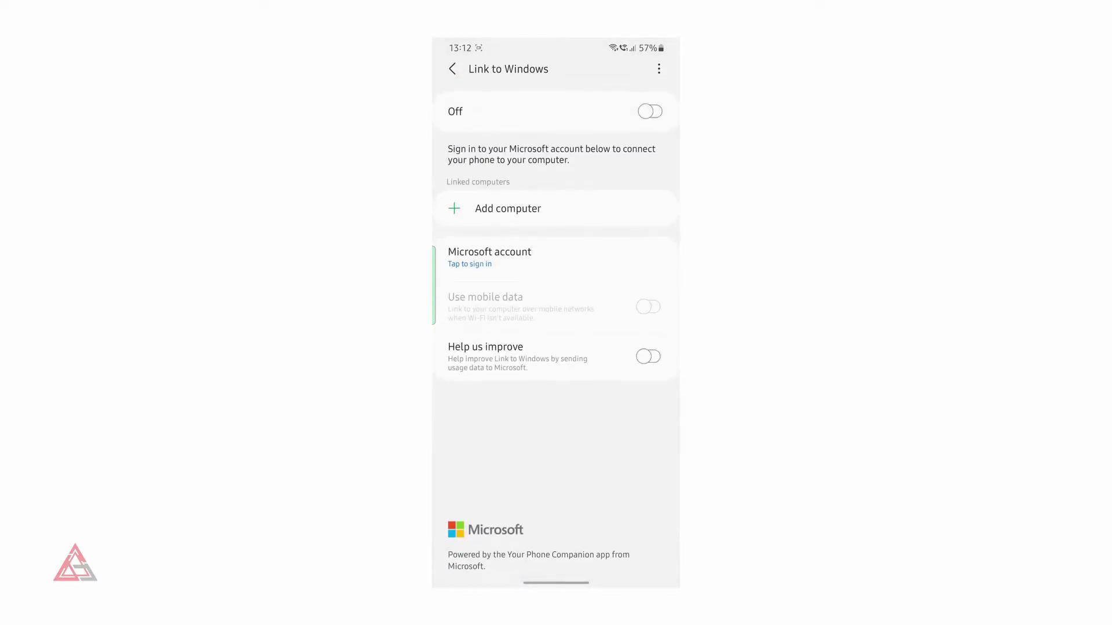
Switch Link to Windows on, then launch Your Phone from Windows search.
click(649, 111)
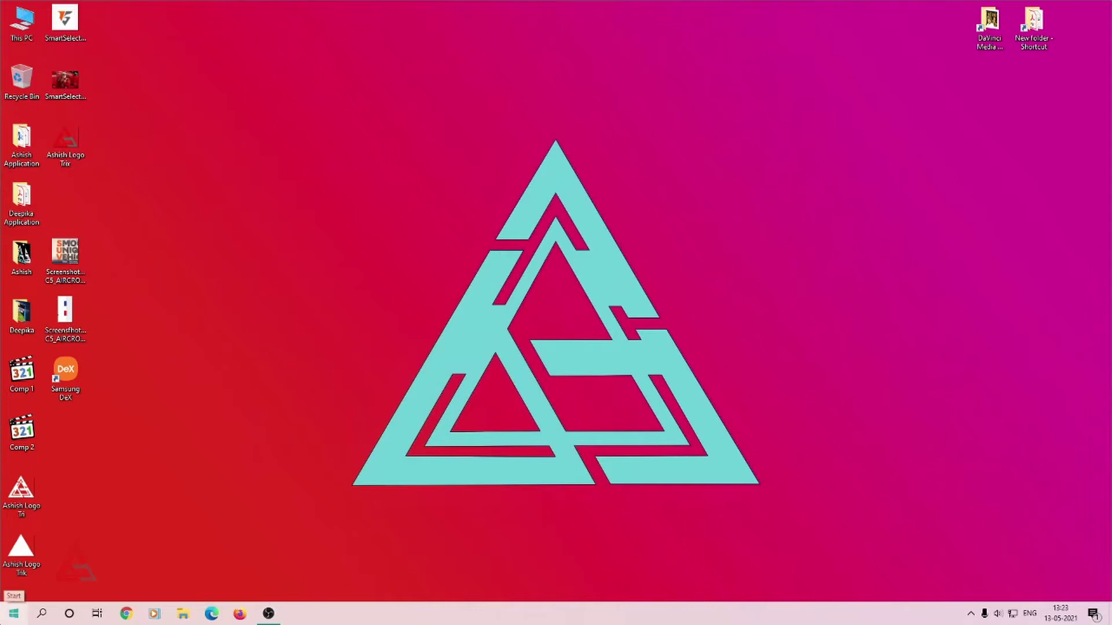
click(42, 615)
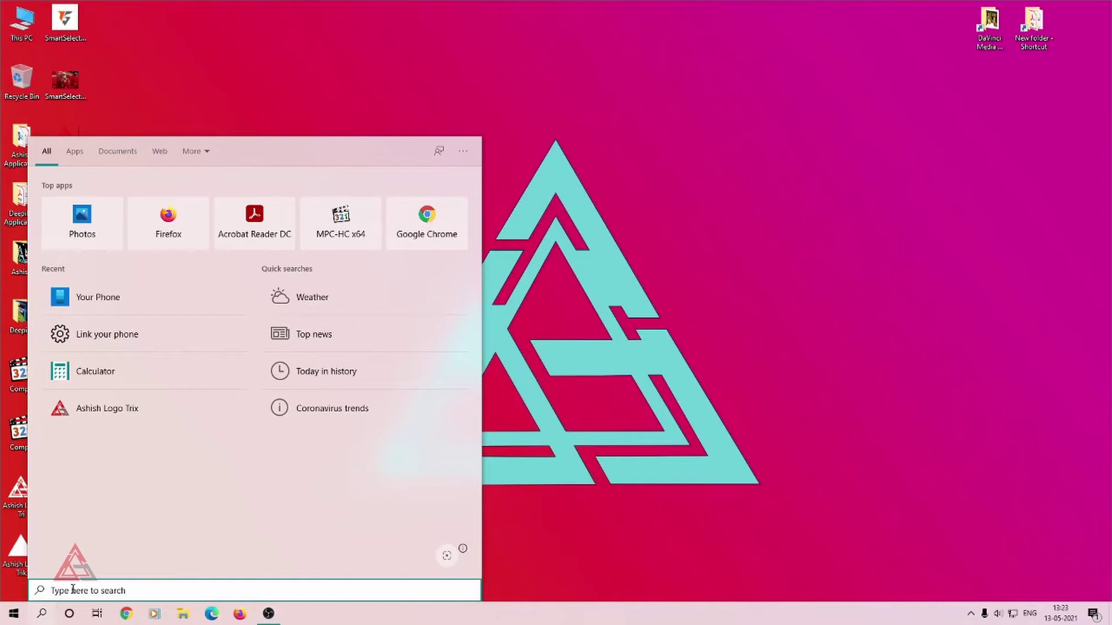
click(86, 307)
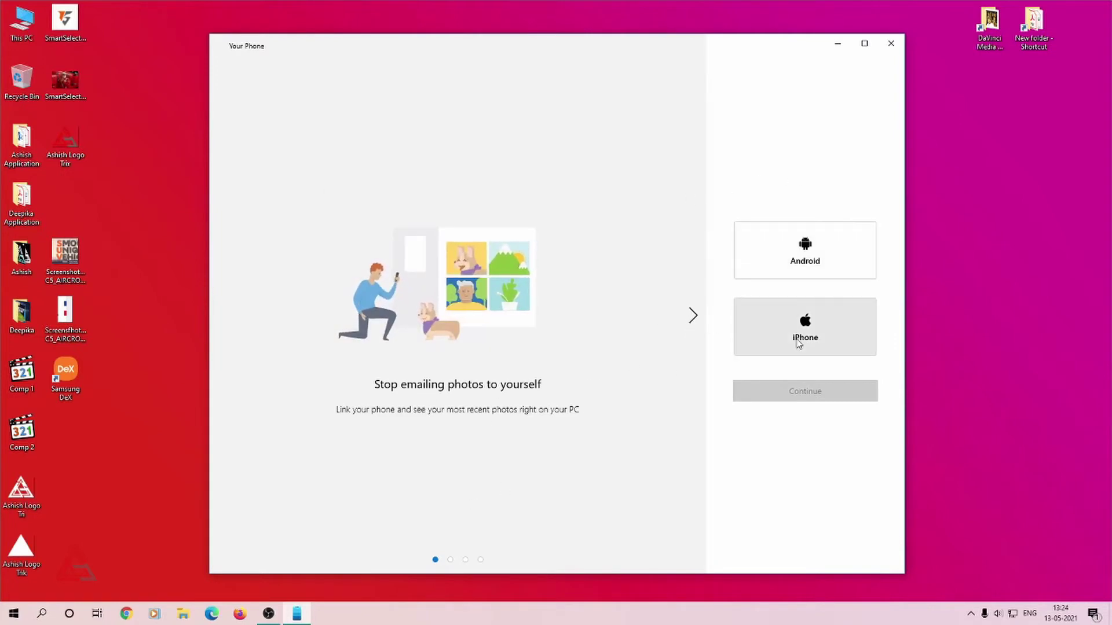
Choose Android as the phone type and continue setup.
click(805, 255)
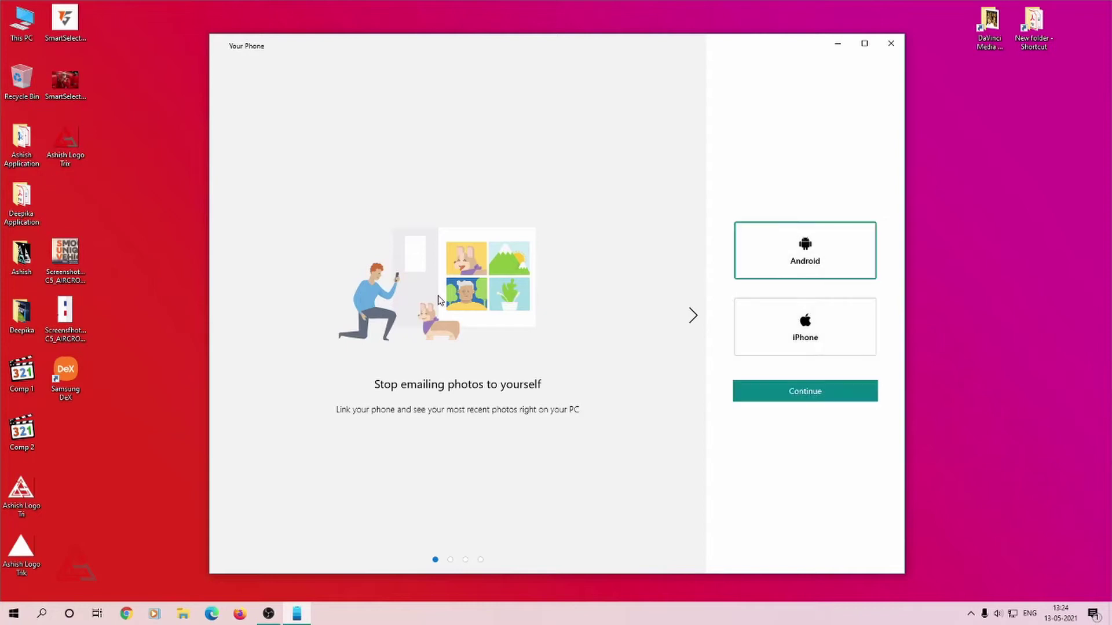
click(805, 391)
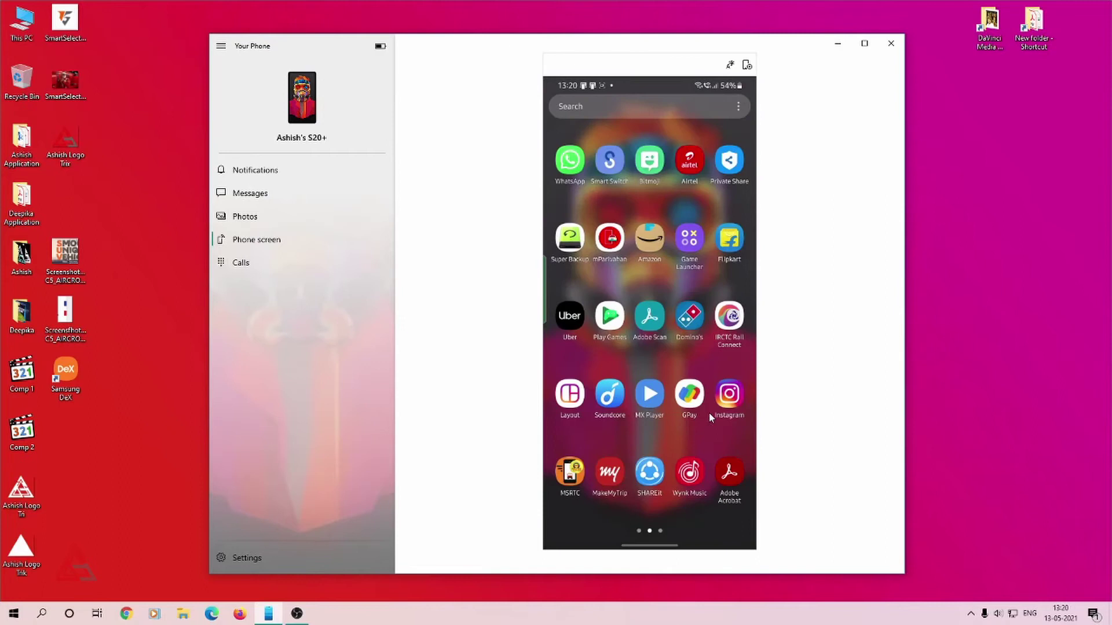
Go back on the mirrored phone and swipe through its app drawer pages.
right_click(703, 359)
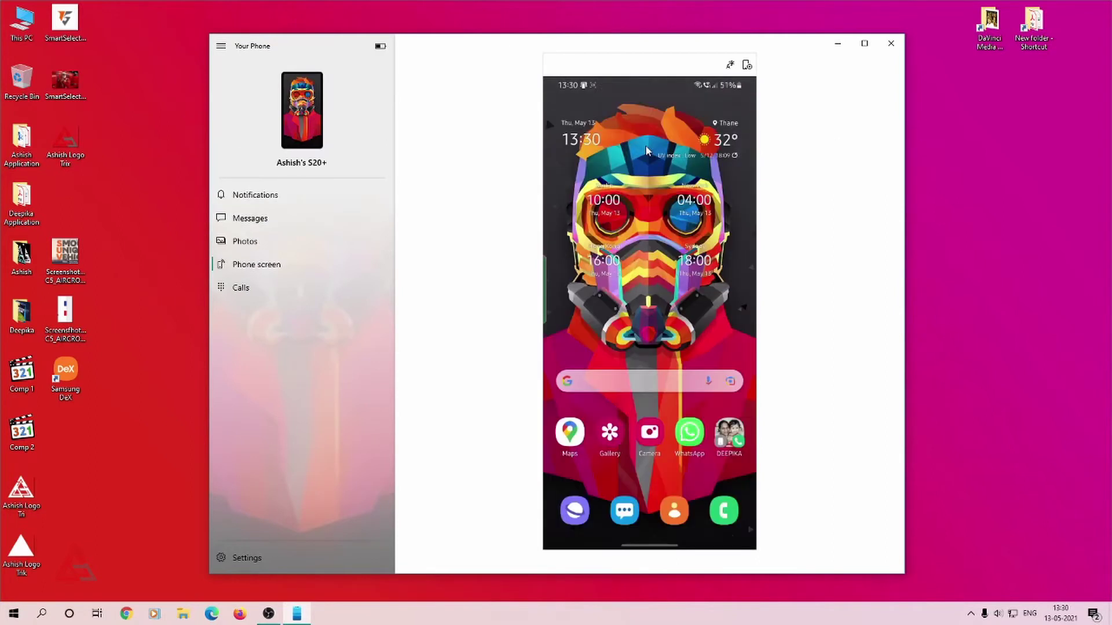
drag(647, 84, 647, 151)
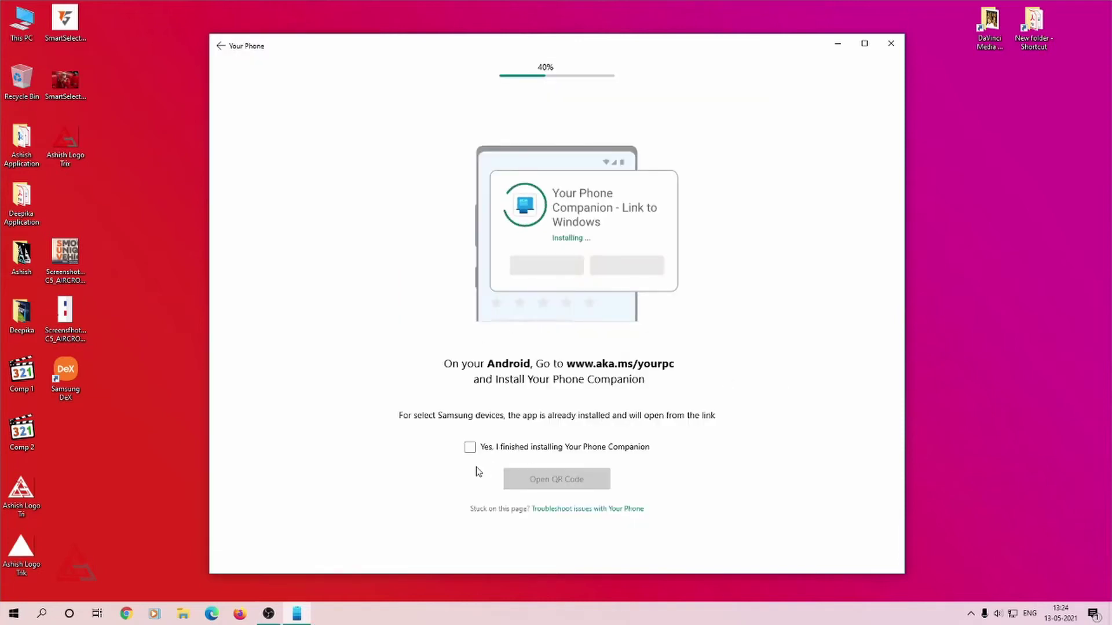
Confirm Your Phone Companion is installed and show the linking QR code.
click(492, 445)
click(559, 481)
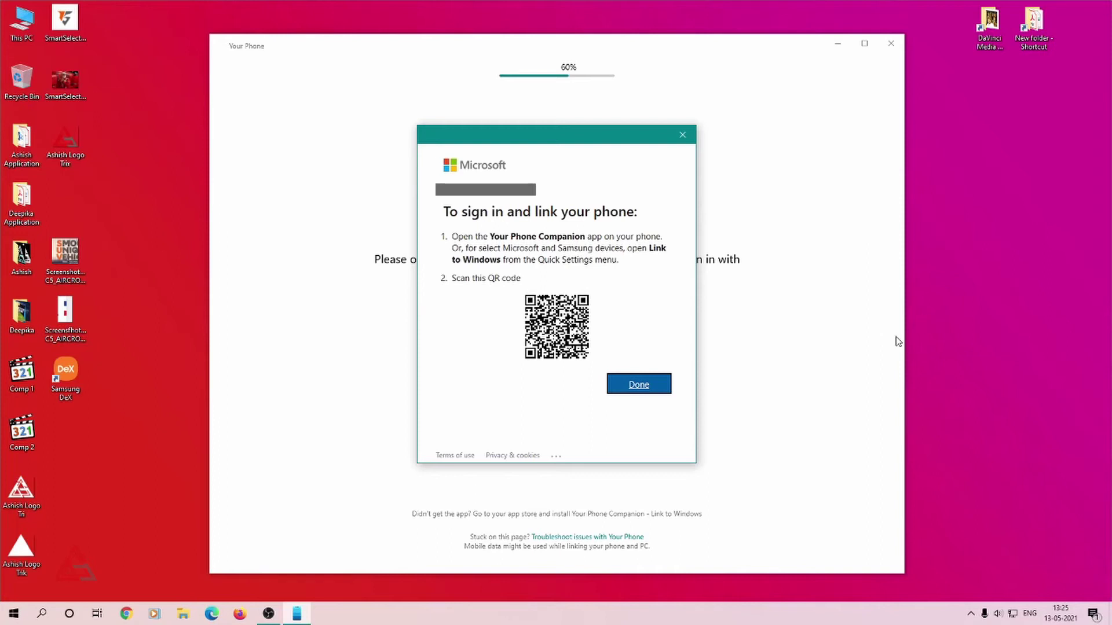
Confirm Done in the sign-in dialog once the QR code is scanned.
click(641, 387)
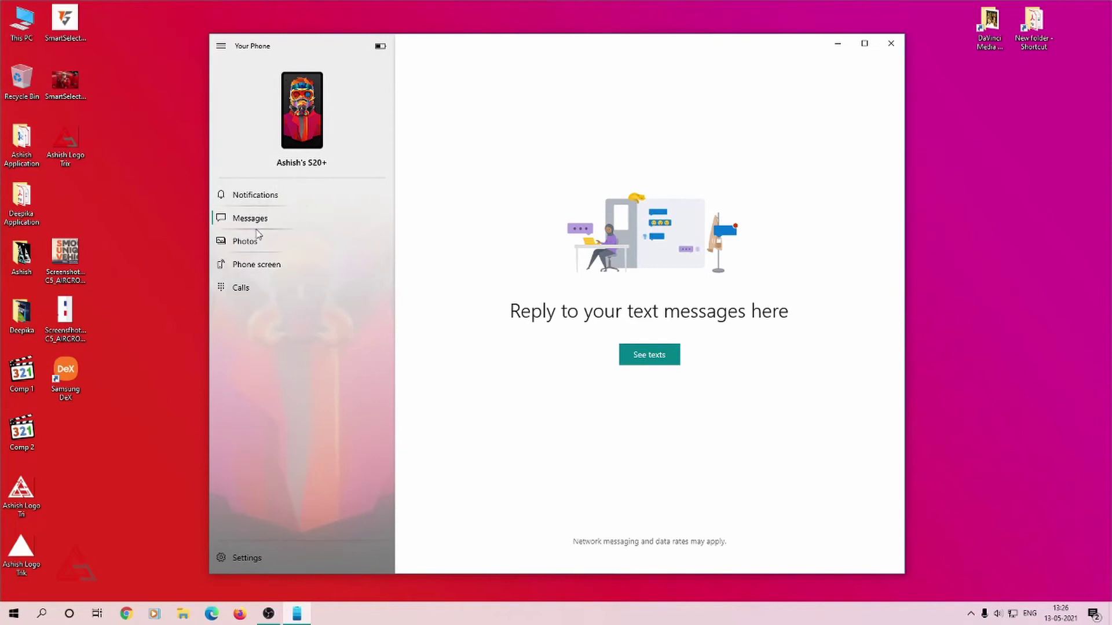
click(248, 553)
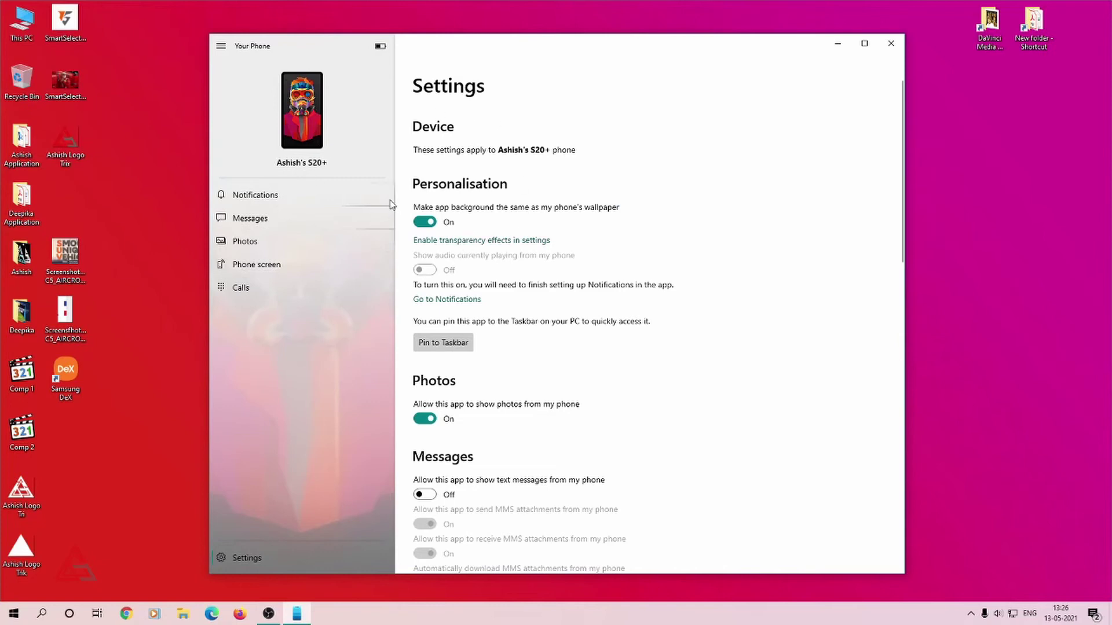
click(251, 219)
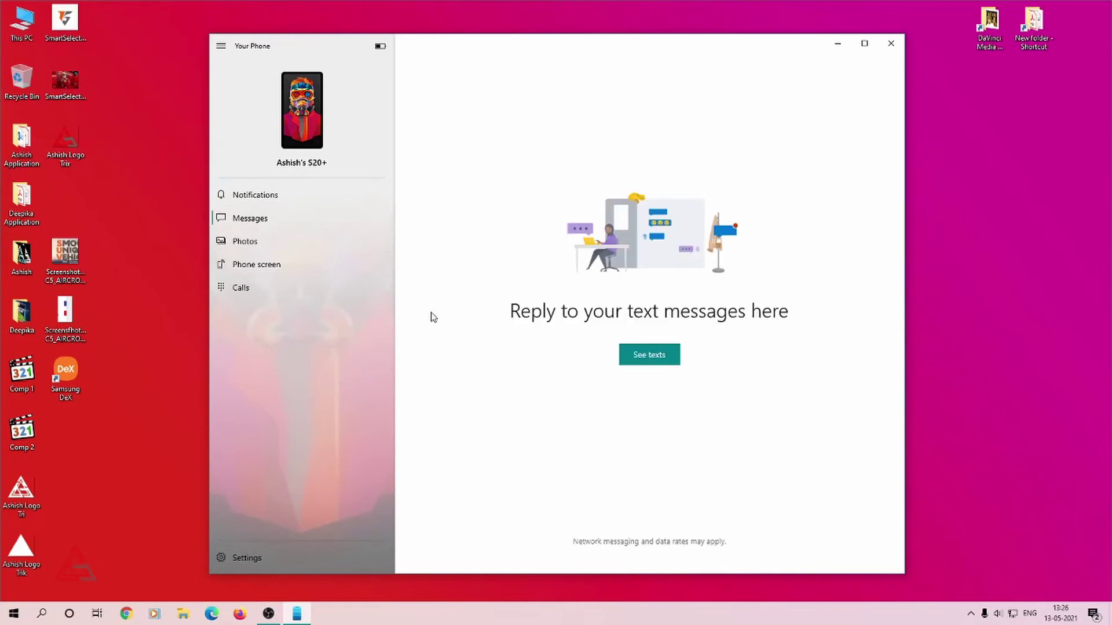
click(646, 359)
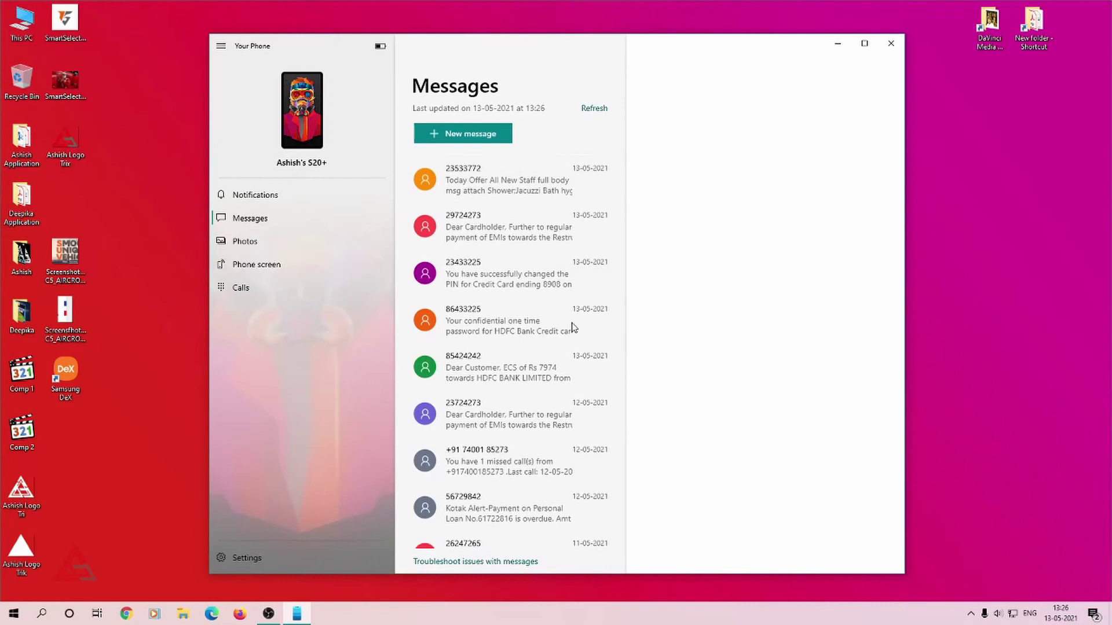
click(245, 242)
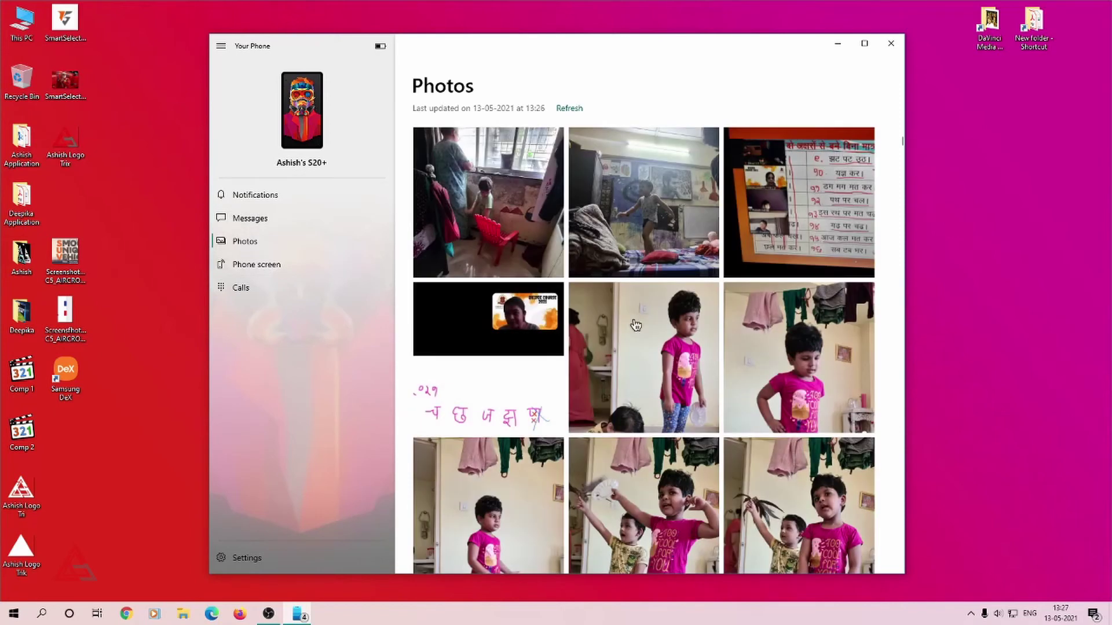
scroll(638, 338, down, 10)
scroll(639, 339, up, 5)
scroll(639, 340, down, 4)
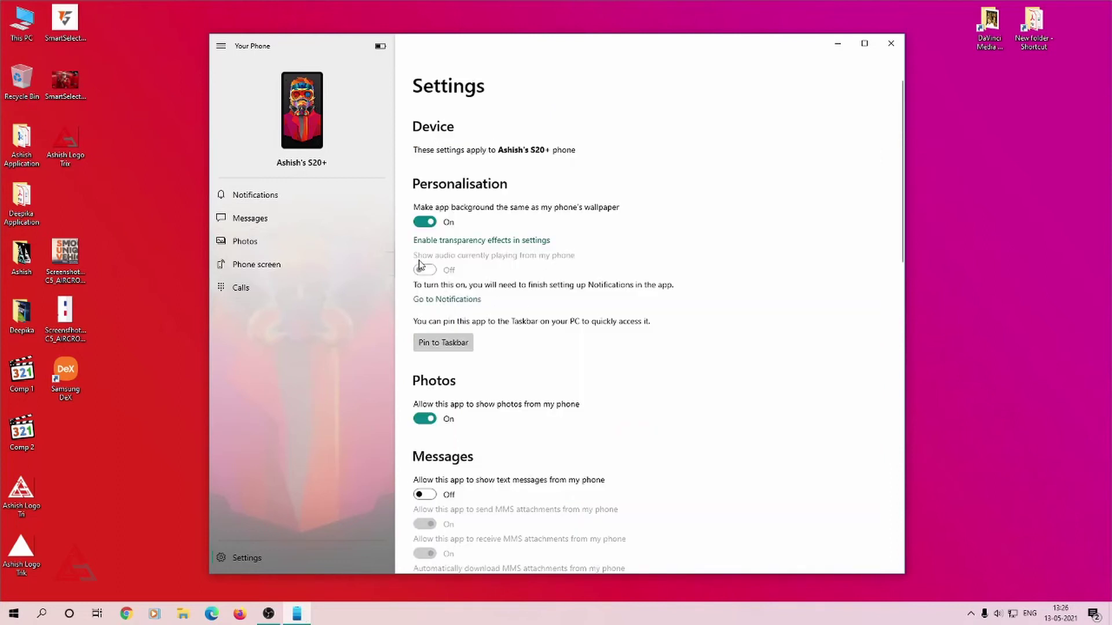
scroll(479, 353, down, 5)
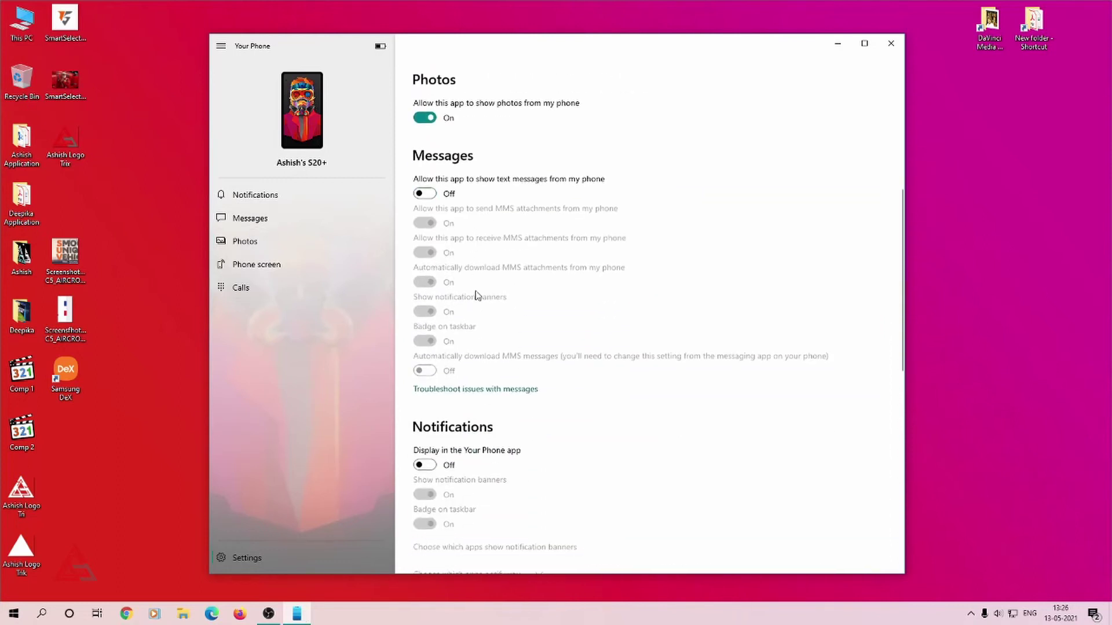
scroll(475, 296, up, 5)
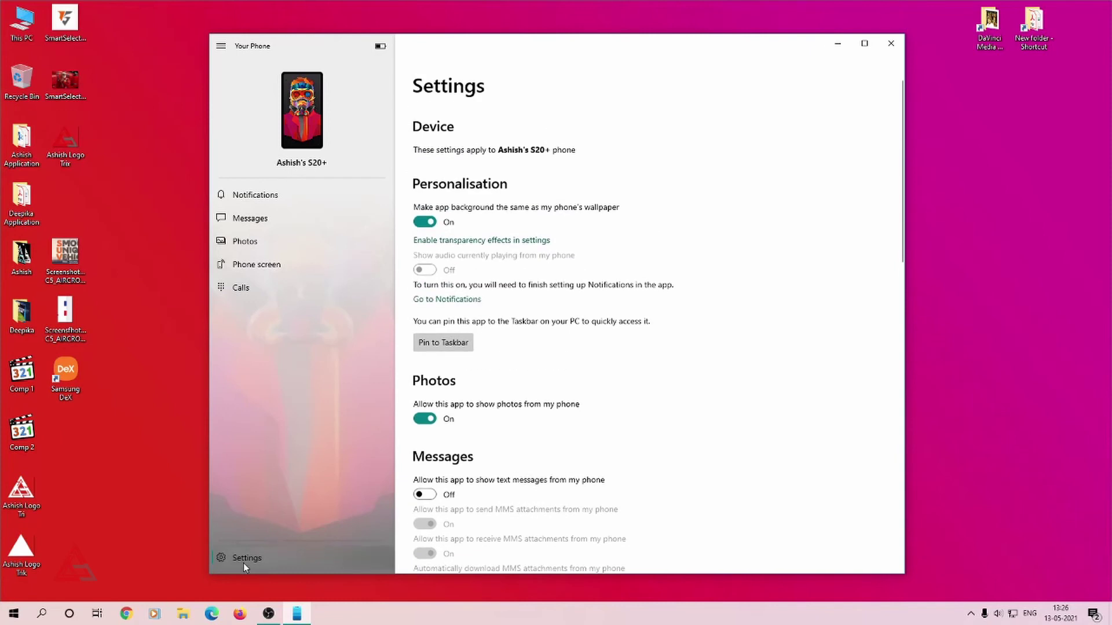
Load the synced texts under Messages, then start the live Phone screen display.
click(260, 222)
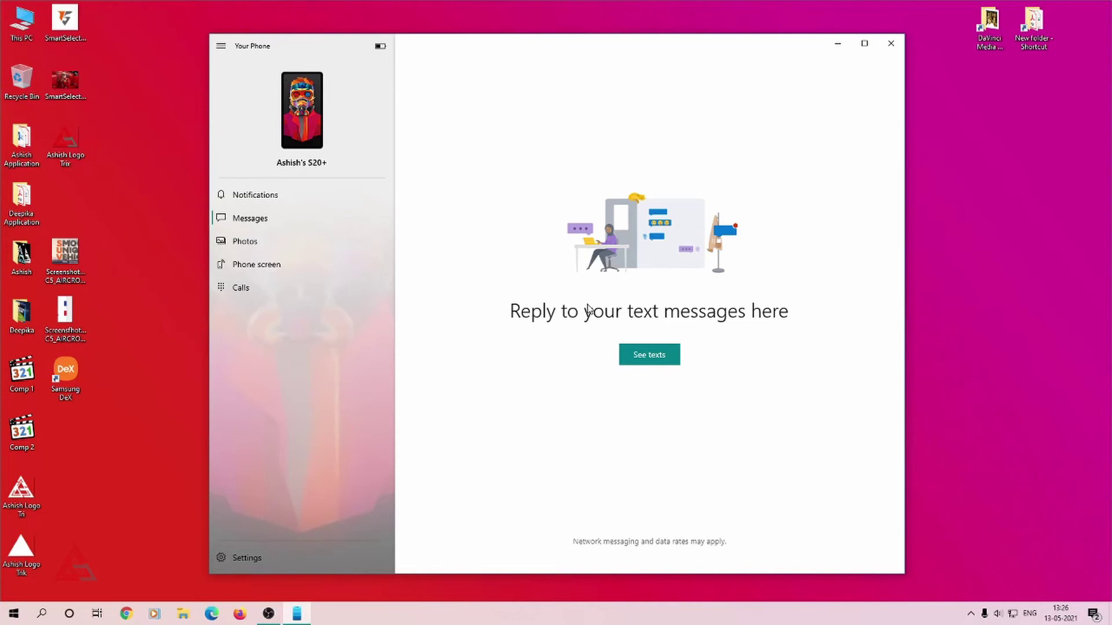
click(644, 353)
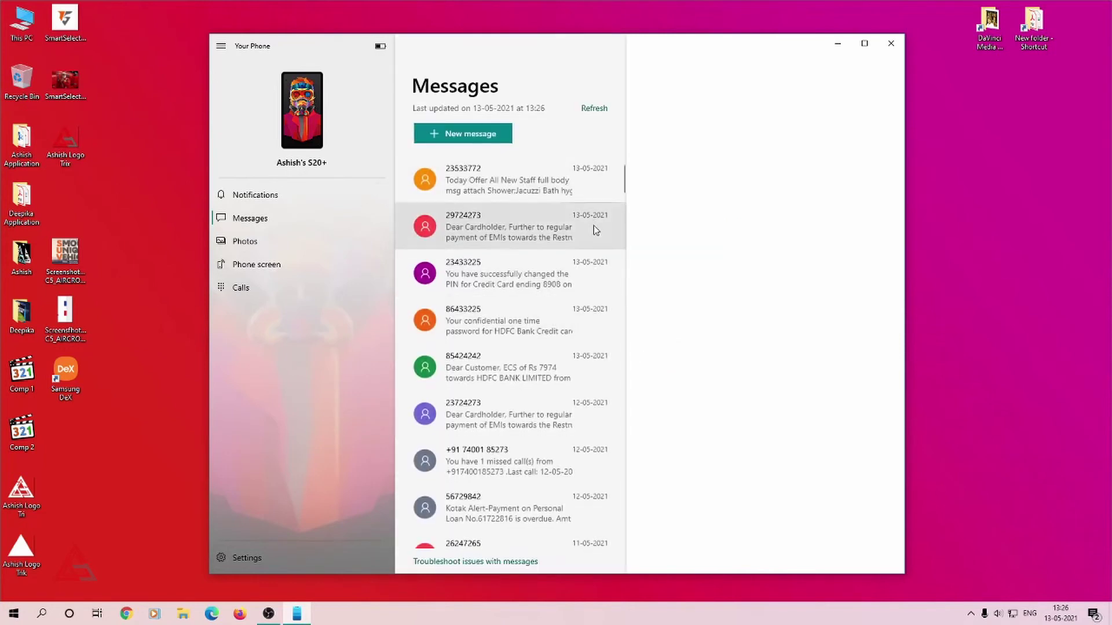
scroll(525, 254, down, 2)
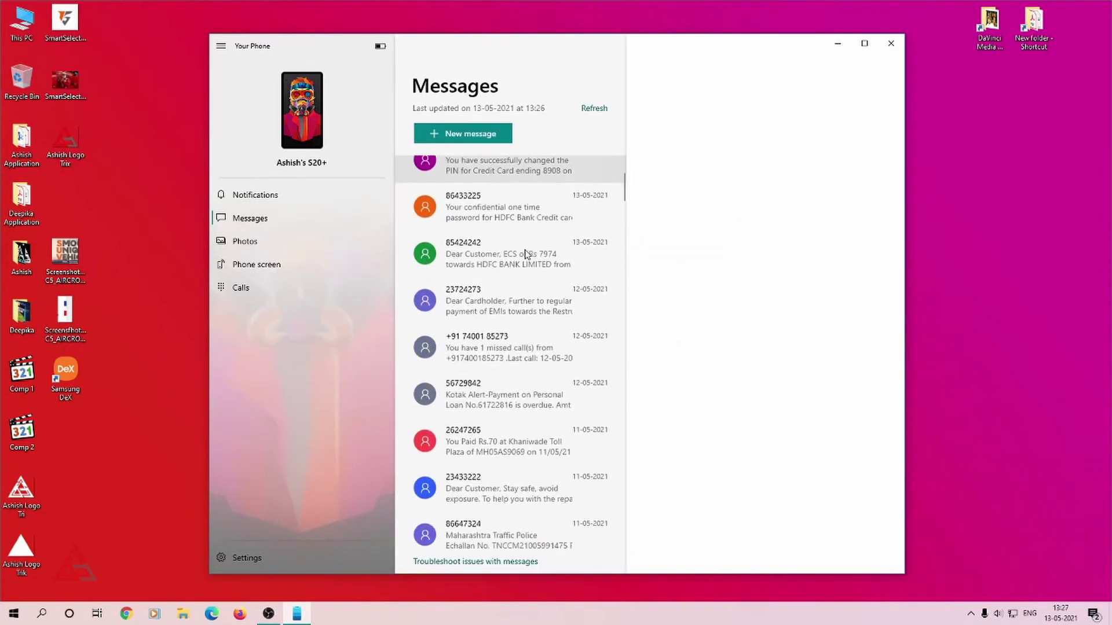
click(255, 267)
click(645, 372)
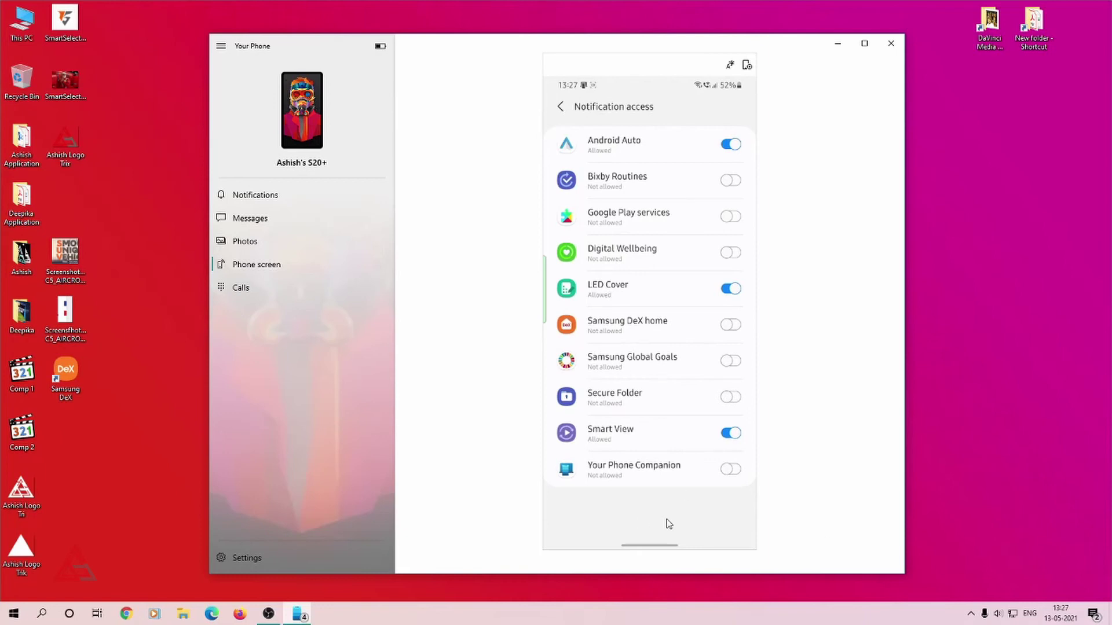
Check the Messages list and Notifications sync status, then return to Phone screen.
scroll(651, 332, up, 3)
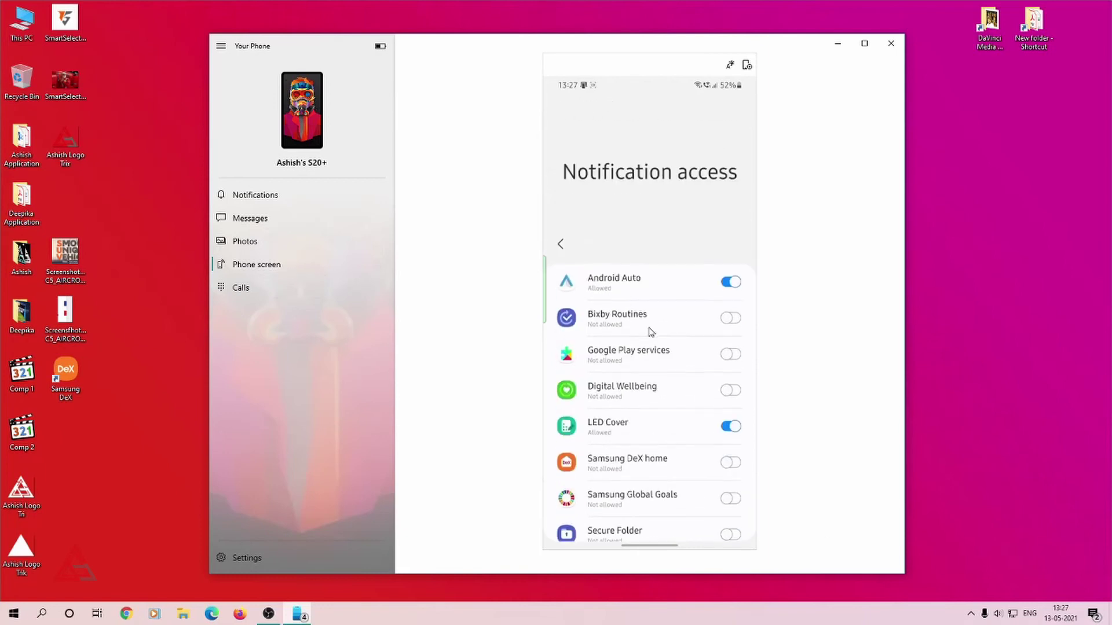
scroll(650, 332, down, 2)
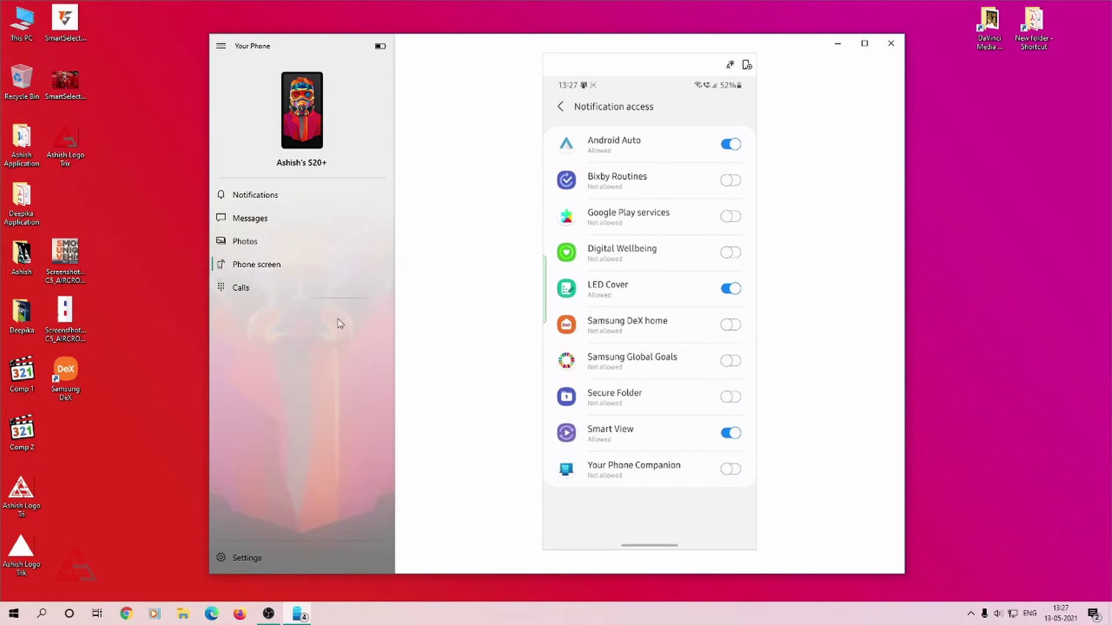
click(265, 220)
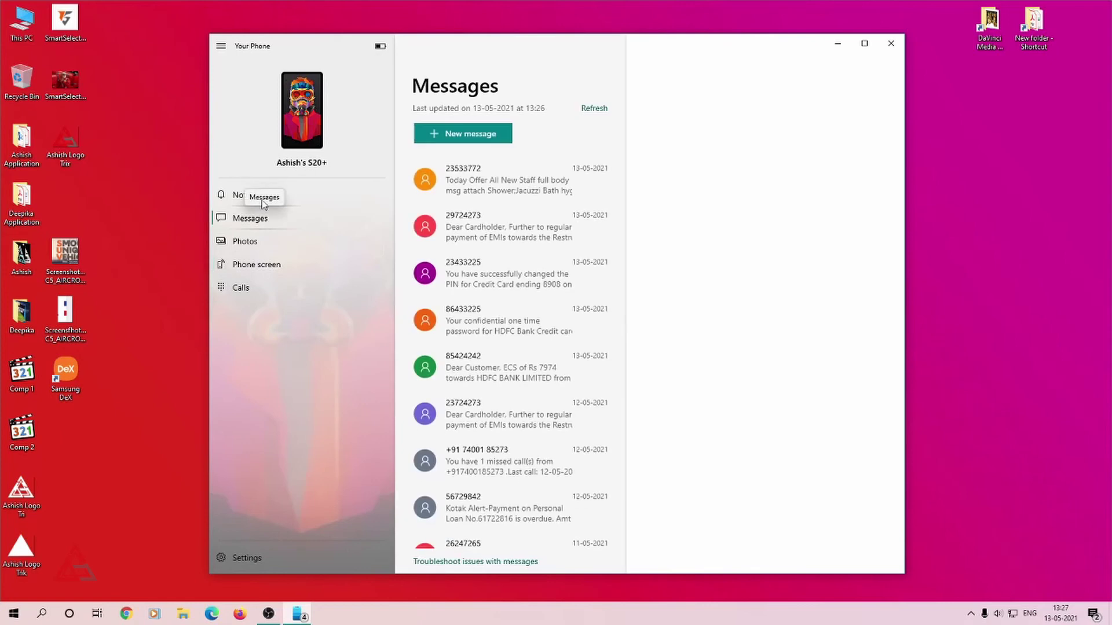
click(263, 200)
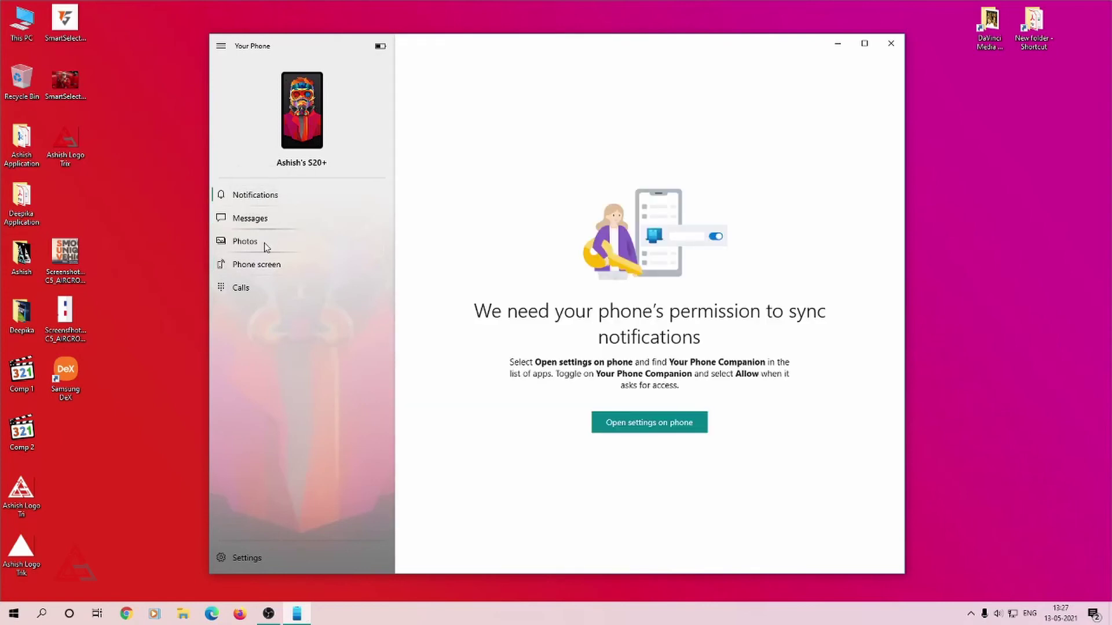
click(261, 265)
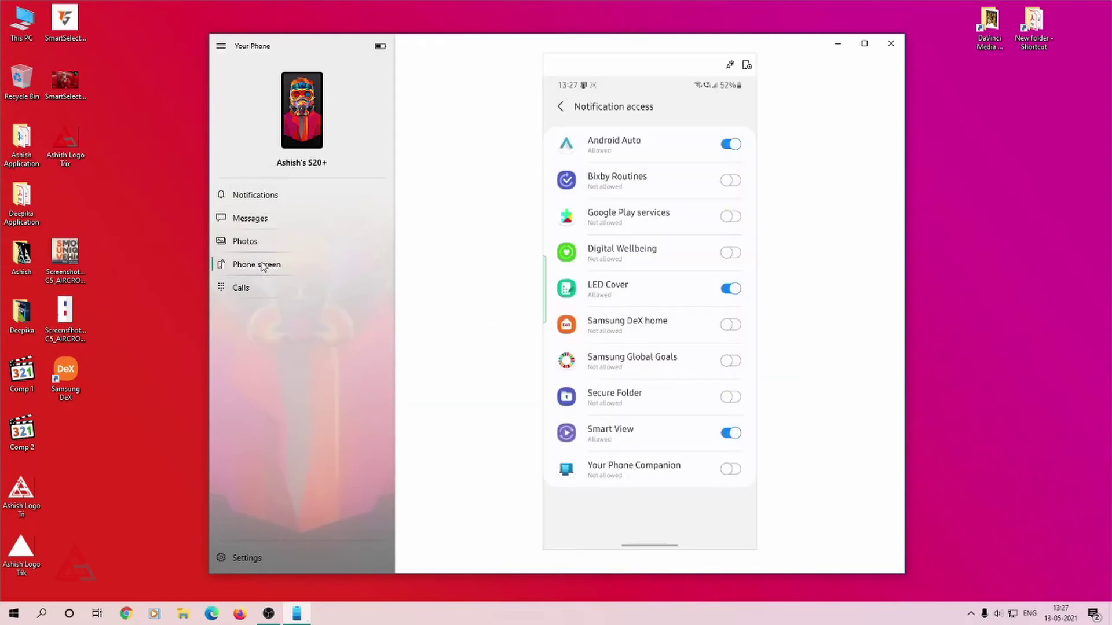
Allow Your Phone Companion notification access and bring the phone to its home screen.
click(730, 471)
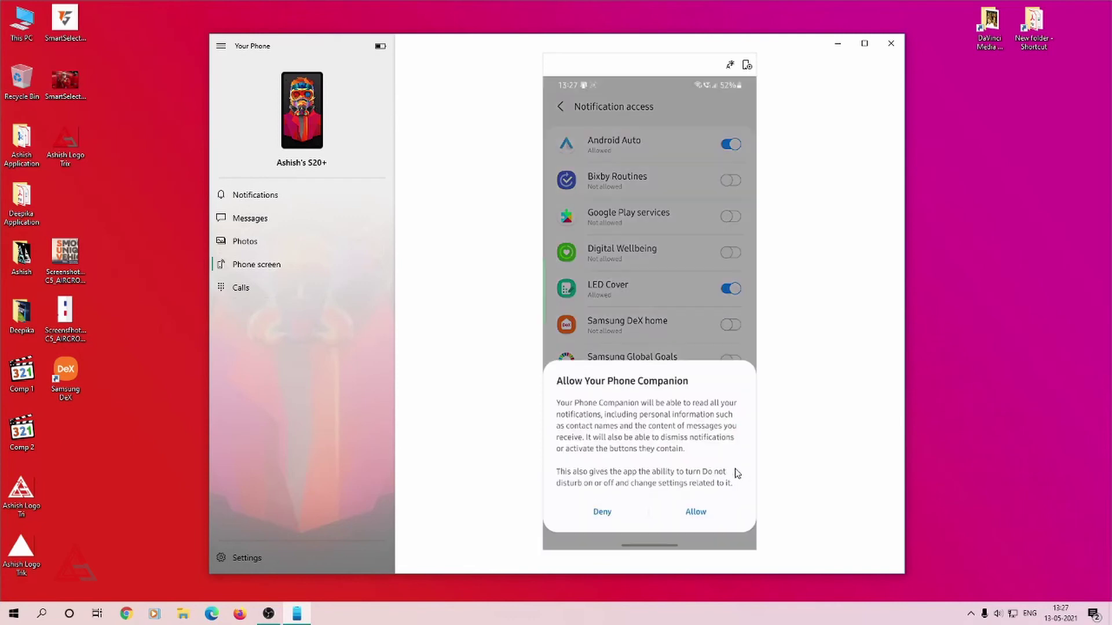
click(694, 510)
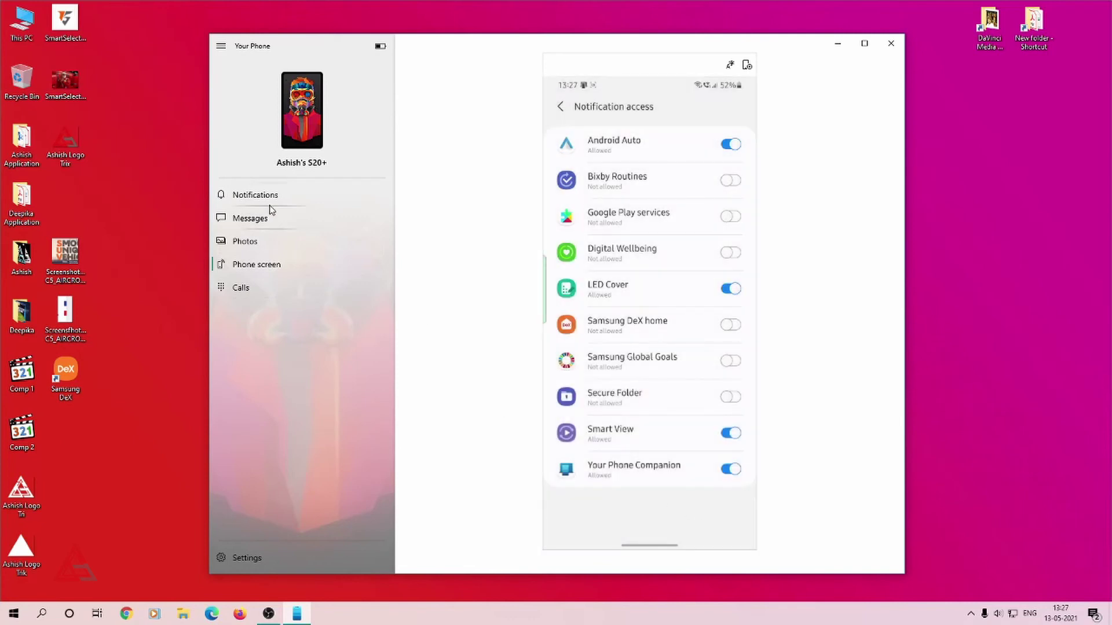
click(263, 196)
click(580, 162)
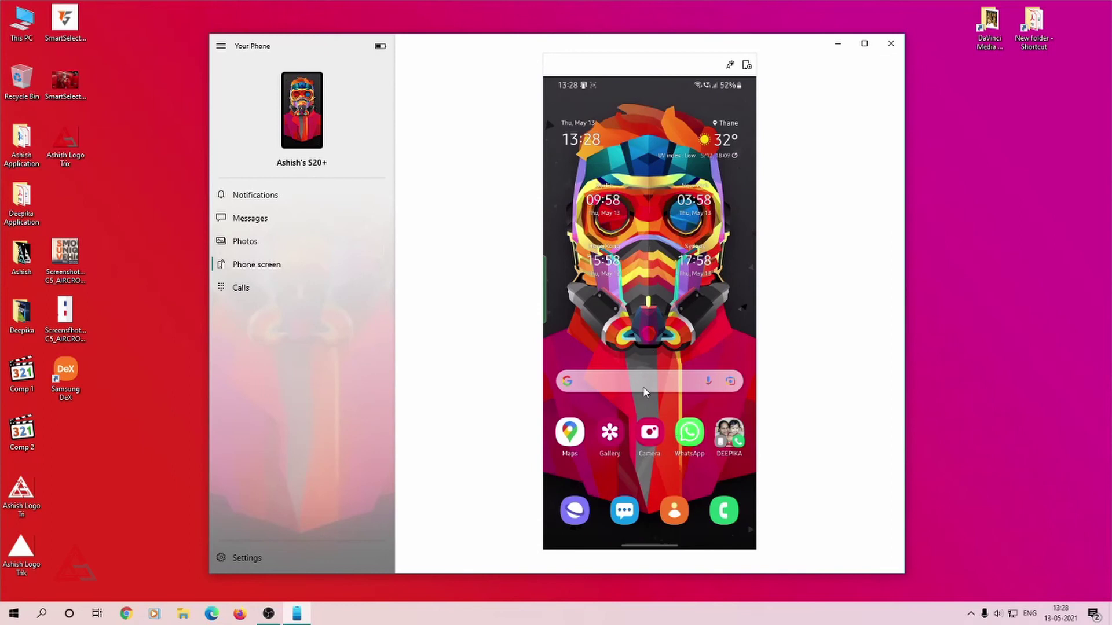
drag(673, 371, 669, 313)
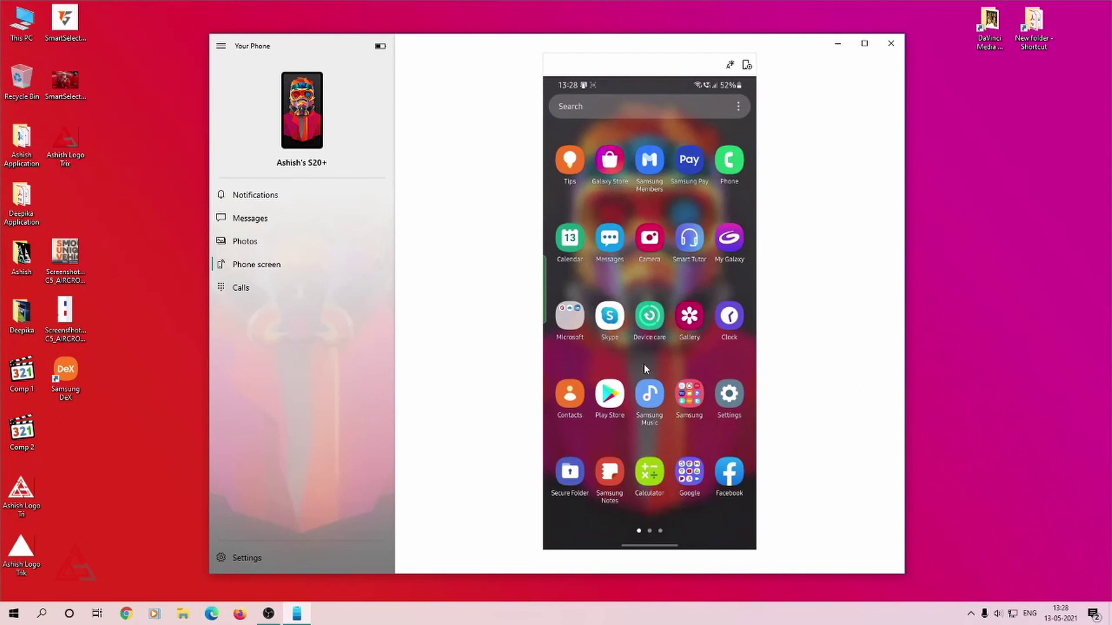
drag(702, 387, 685, 356)
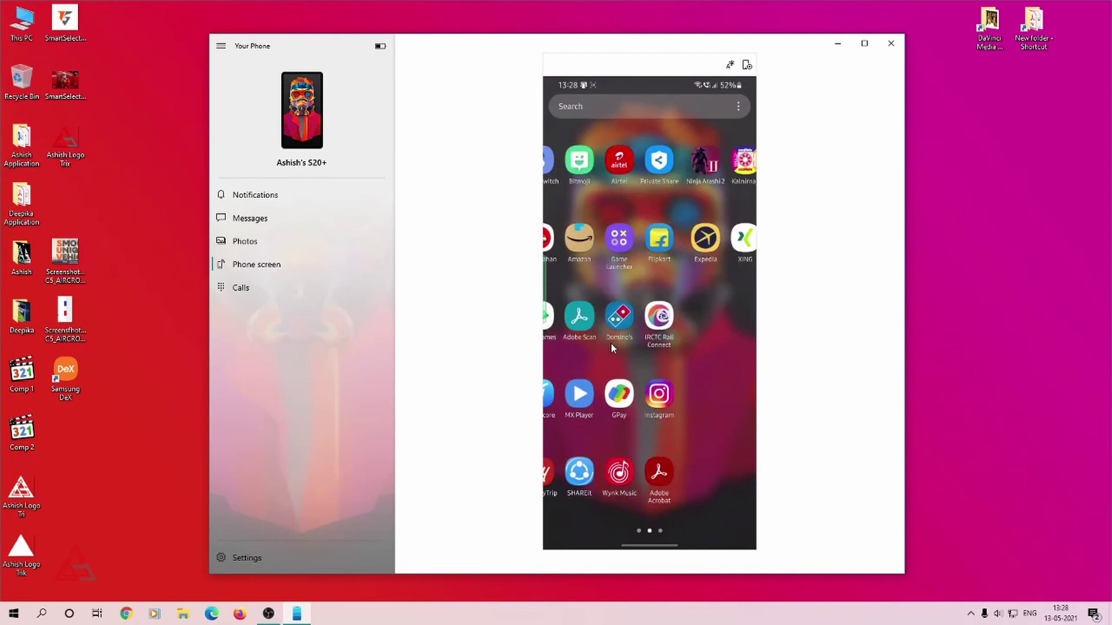
drag(611, 347, 617, 272)
click(715, 399)
scroll(644, 360, down, 4)
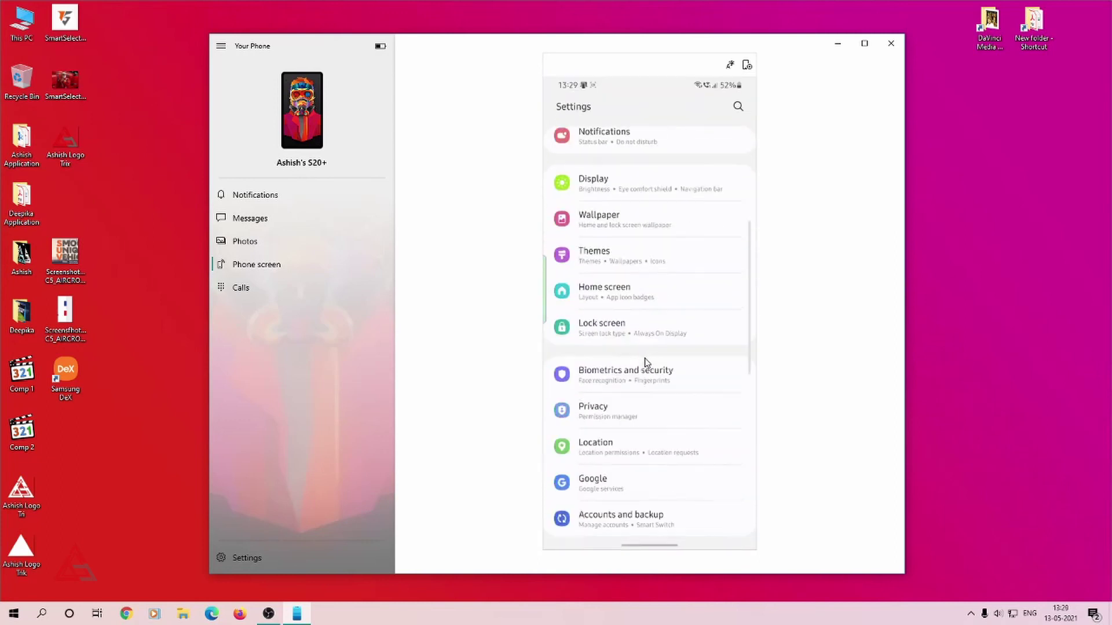